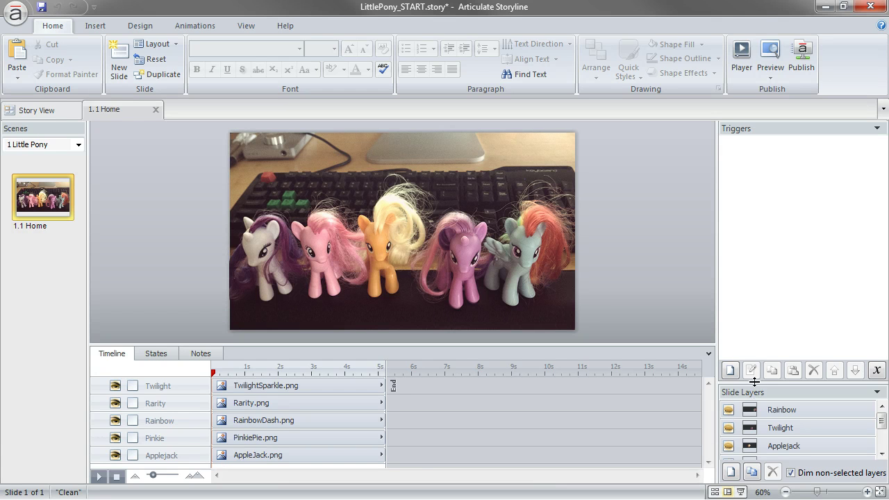
- Enlarge the slide layers list and look through the Rarity, Pinkie and Applejack layers, ending on the Home base layer
drag(757, 359, 769, 306)
click(787, 430)
click(789, 411)
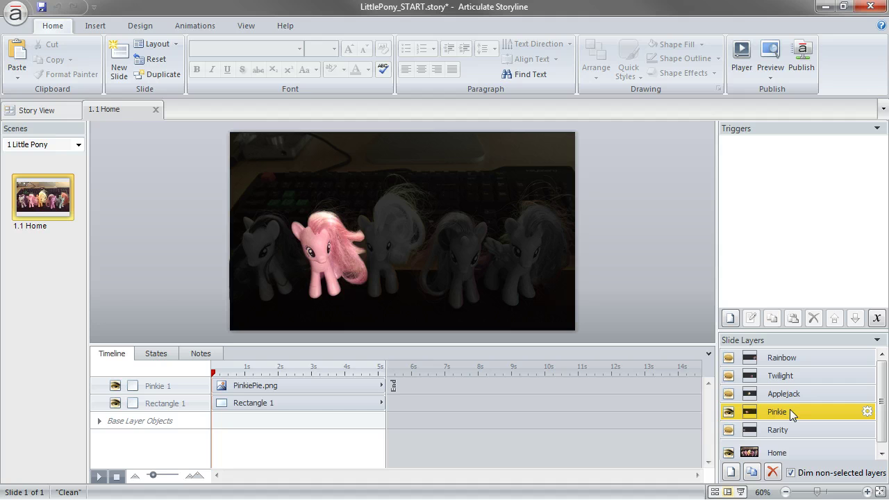
click(790, 394)
click(784, 448)
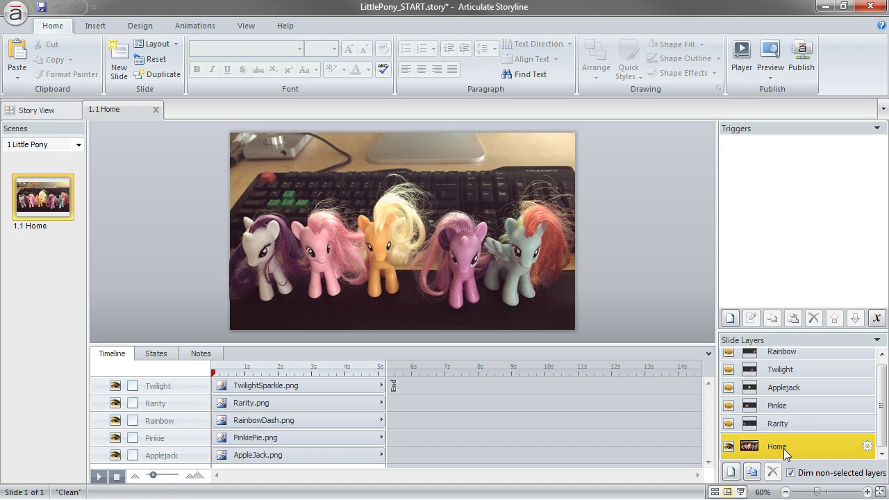
- Examine the separate pony pictures placed over the background photo on the Home layer
click(551, 279)
click(466, 242)
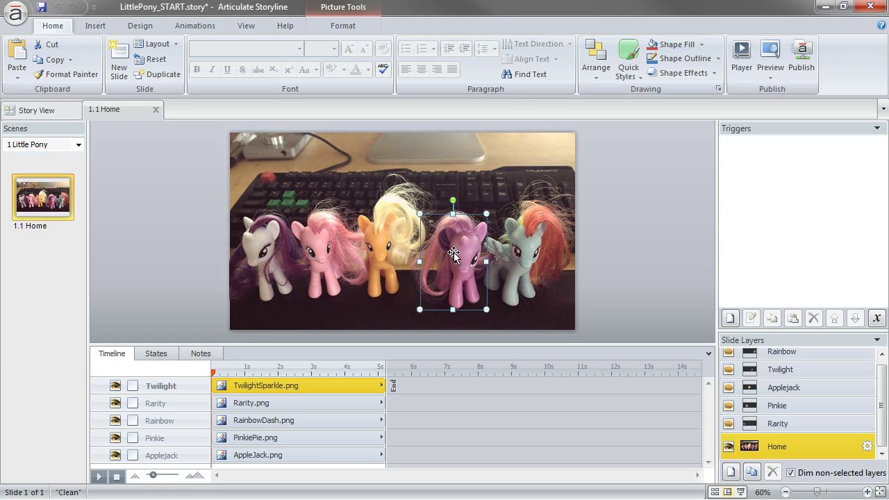
click(395, 262)
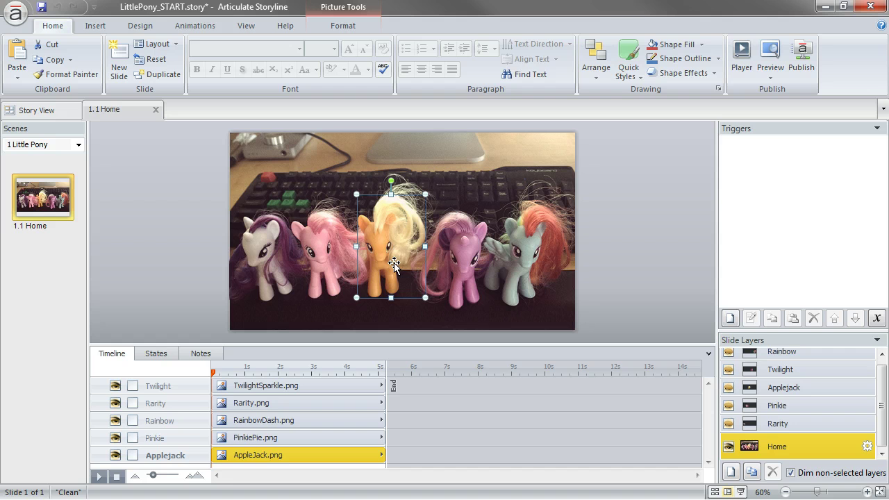
click(348, 265)
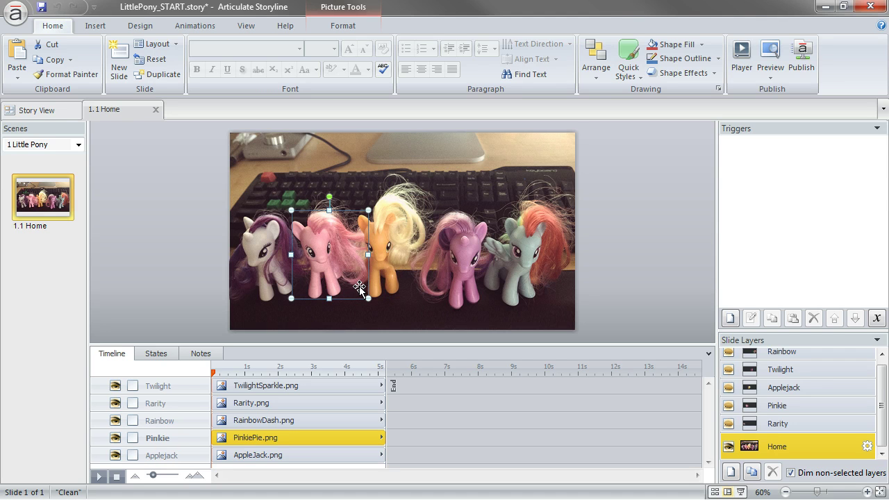
click(275, 239)
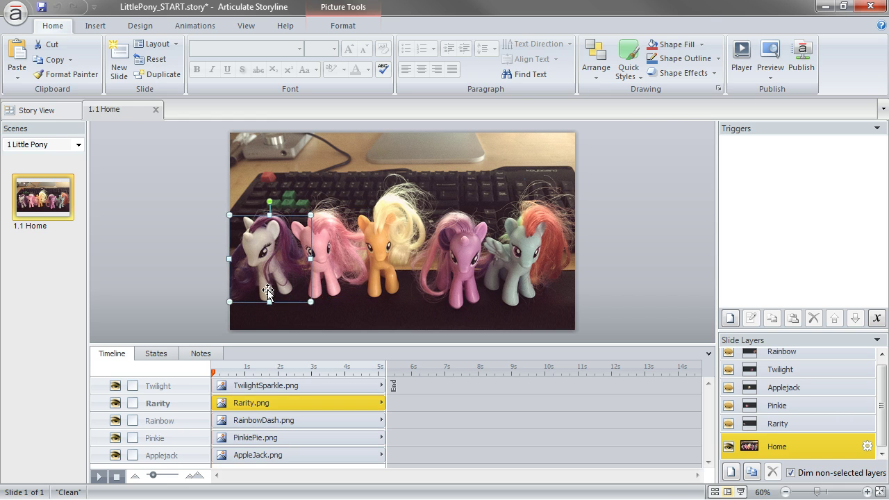
click(329, 247)
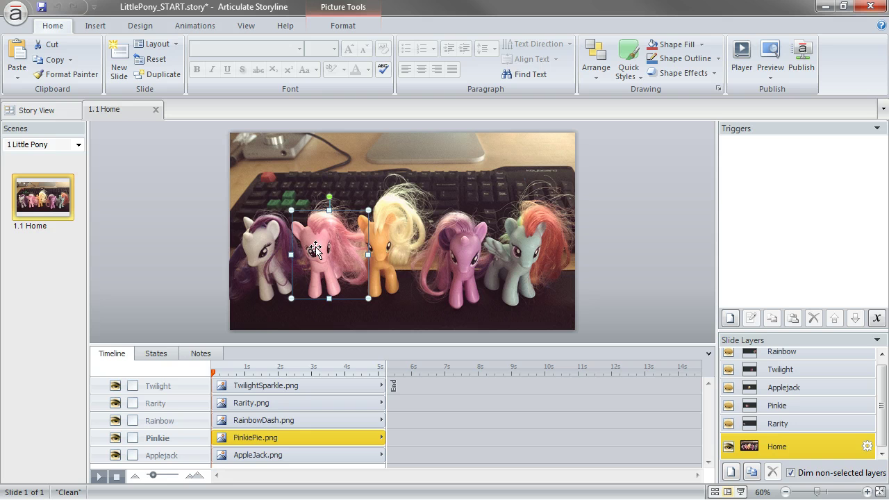
click(307, 244)
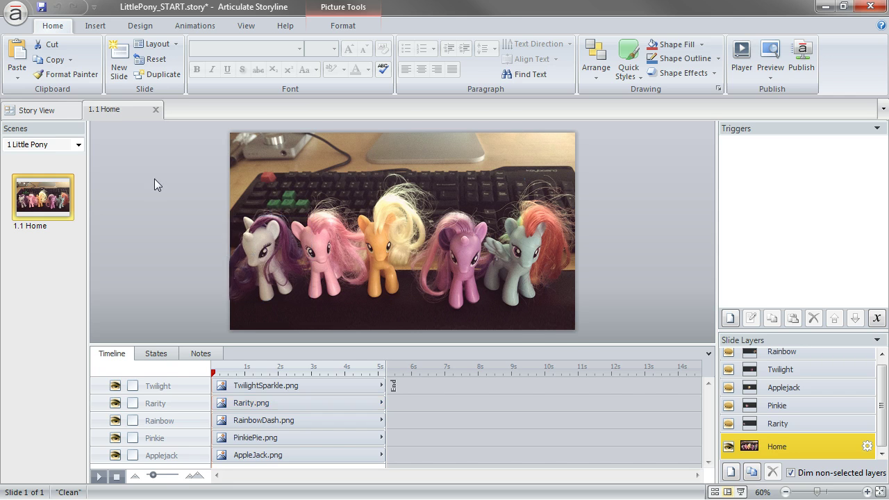
- Delete all five pony pictures from the Home layer and check the Rarity and Pinkie layers before returning to Home
drag(154, 178, 577, 343)
key(Delete)
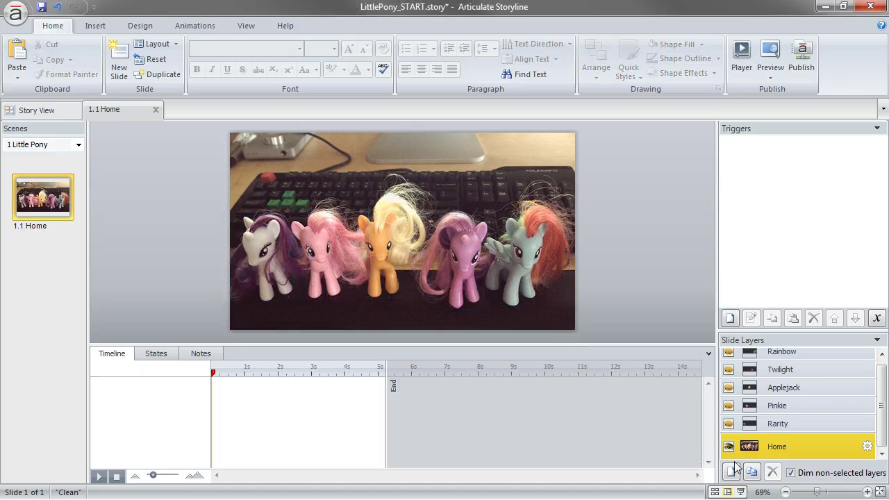
click(769, 424)
click(776, 405)
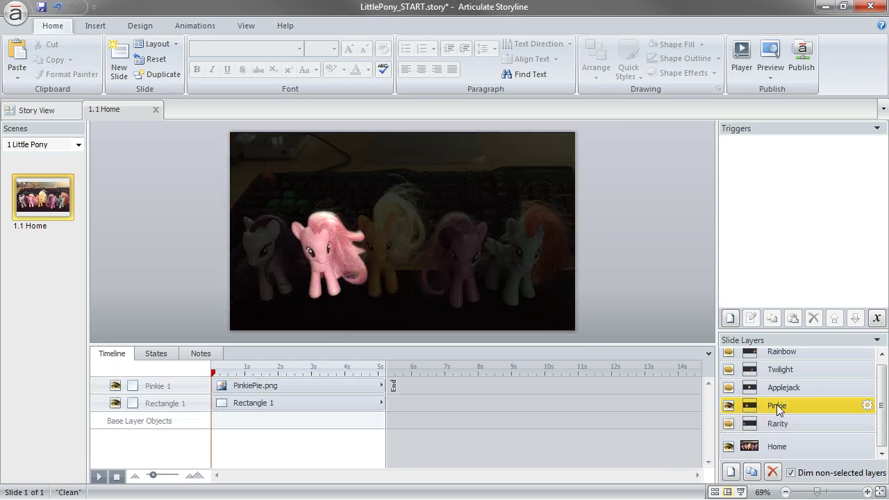
click(782, 446)
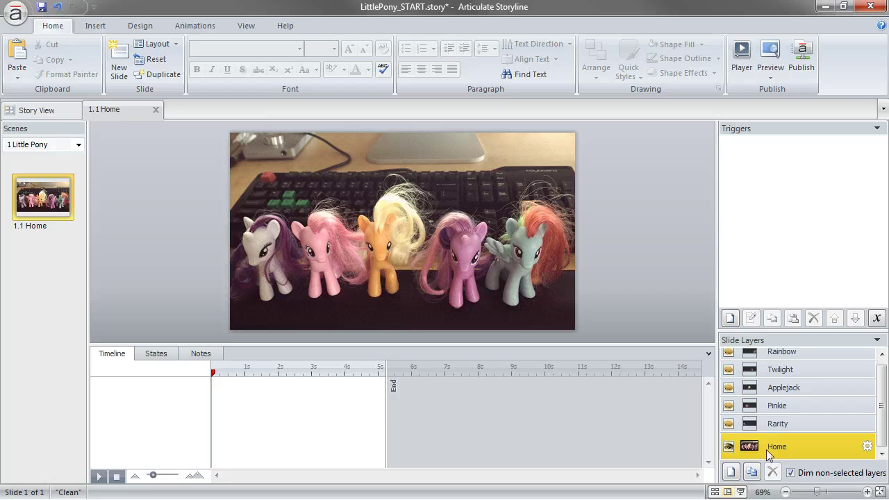
- Draw a freeform hotspot about 97 px wide and 174 px high around the white pony with the purple mane
click(97, 26)
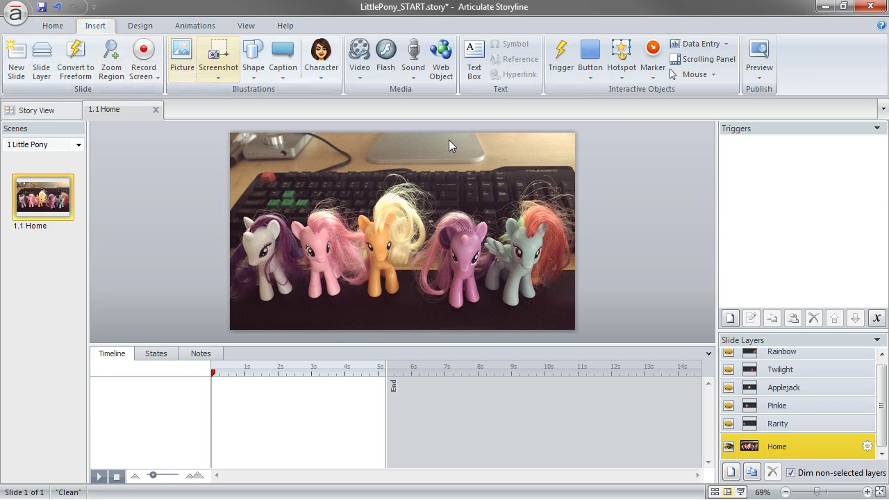
click(622, 63)
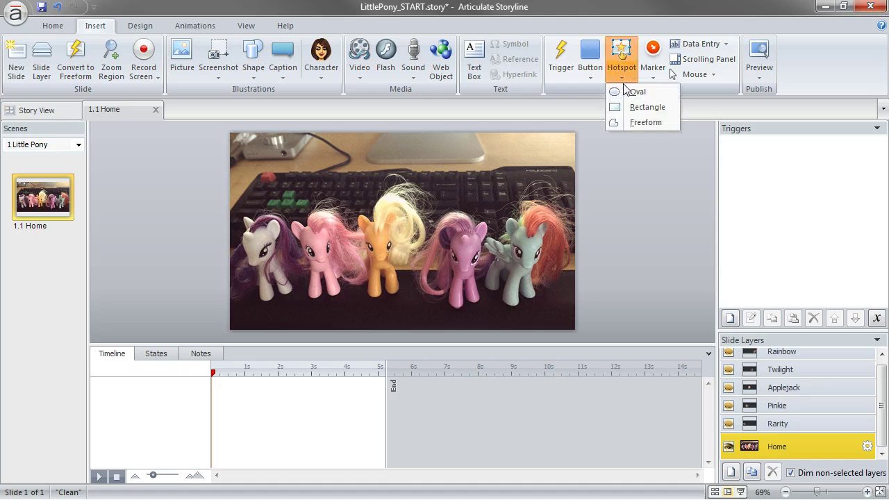
click(657, 127)
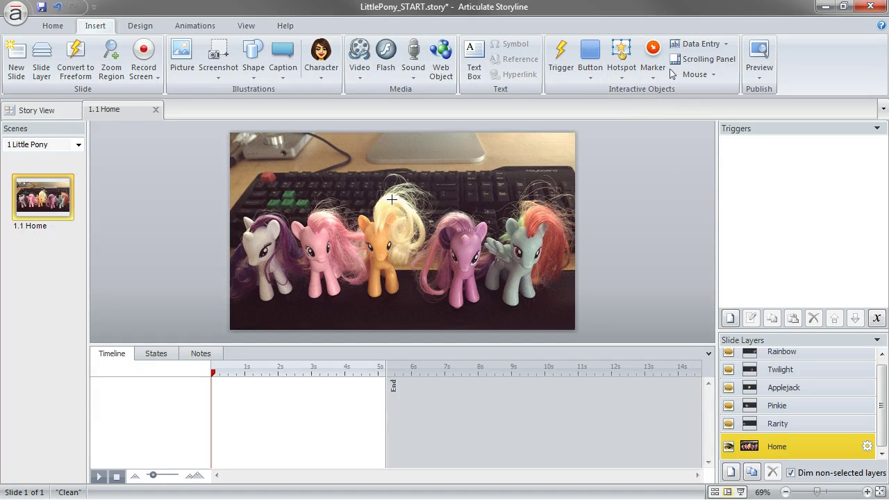
mouse_move(262, 294)
mouse_down()
mouse_move(244, 247)
mouse_move(258, 217)
mouse_move(276, 218)
mouse_move(287, 233)
mouse_move(288, 298)
mouse_move(277, 301)
mouse_move(261, 286)
mouse_up()
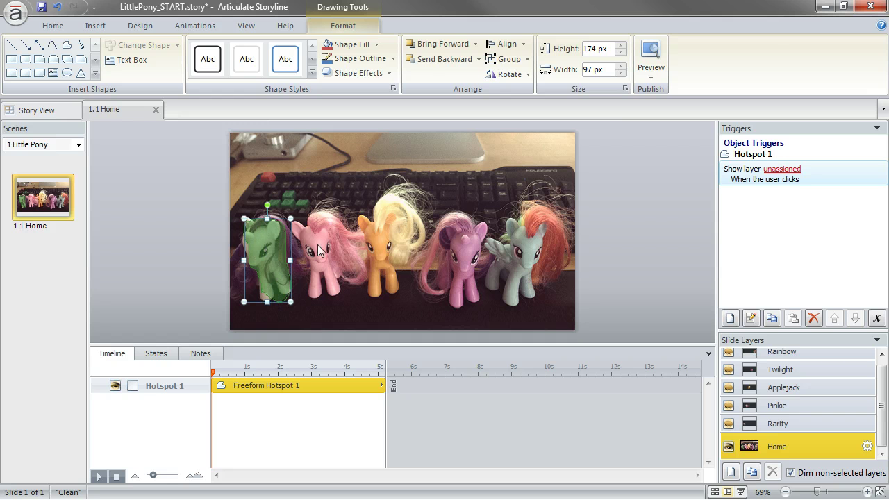
- Draw an oval hotspot covering the face and body of the pink pony
click(96, 27)
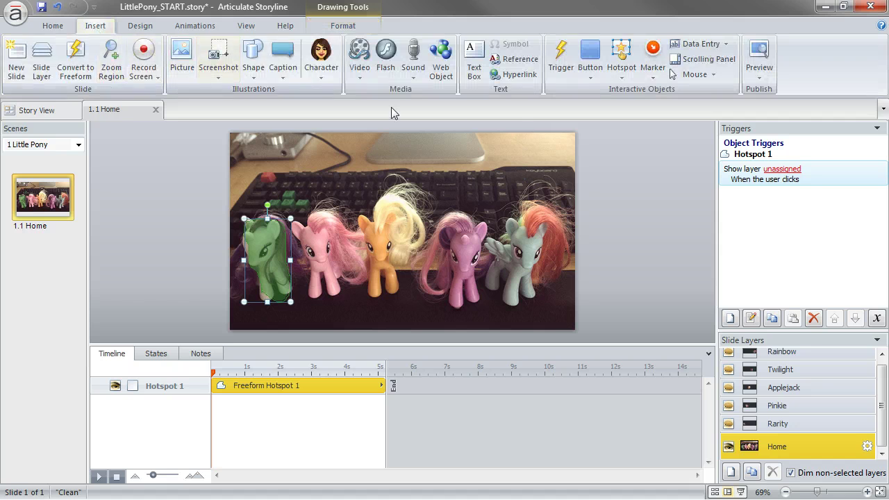
click(621, 69)
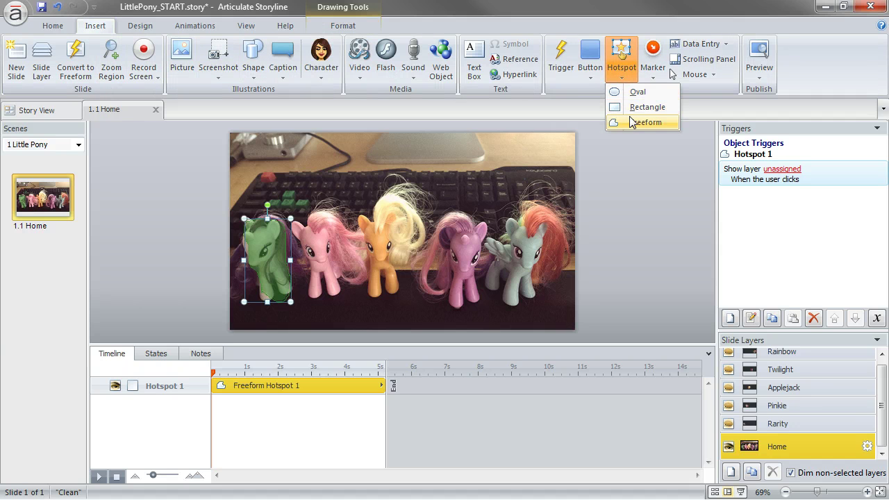
click(633, 92)
drag(302, 220, 345, 300)
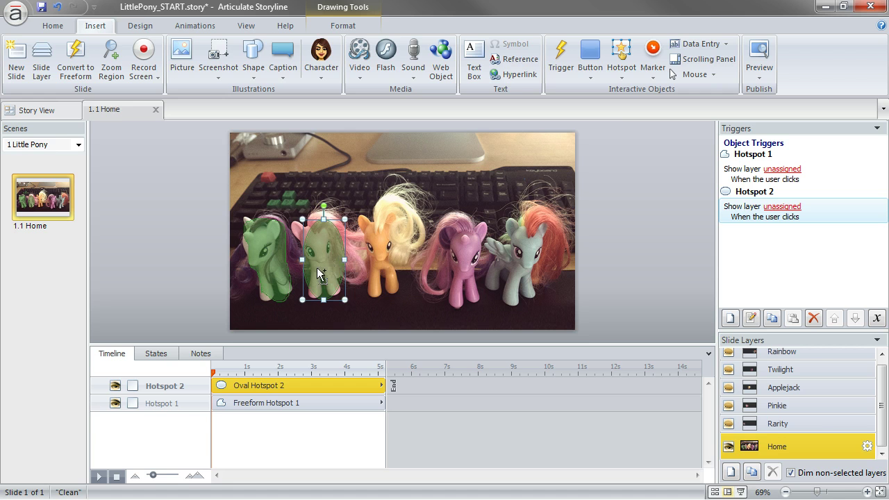
- Place copies of the oval hotspot over the three remaining ponies and extend the purple pony's hotspot slightly upward
drag(320, 263, 461, 308)
click(453, 278)
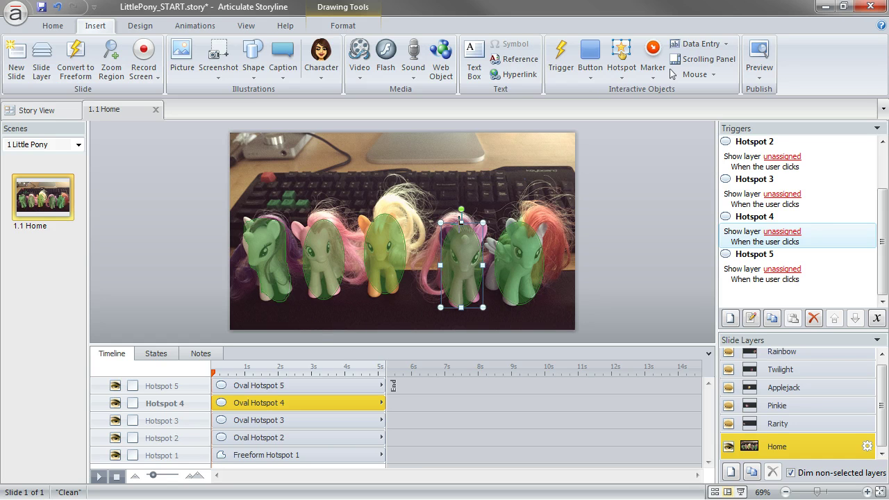
drag(461, 221, 461, 218)
- Set the freeform Hotspot 1 trigger to show the Rarity layer on the Mouse hovered over event
click(272, 256)
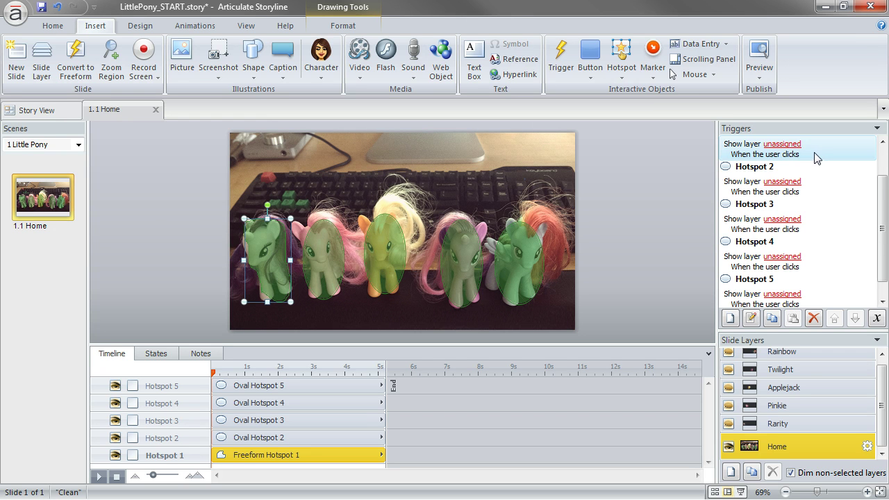
double_click(742, 147)
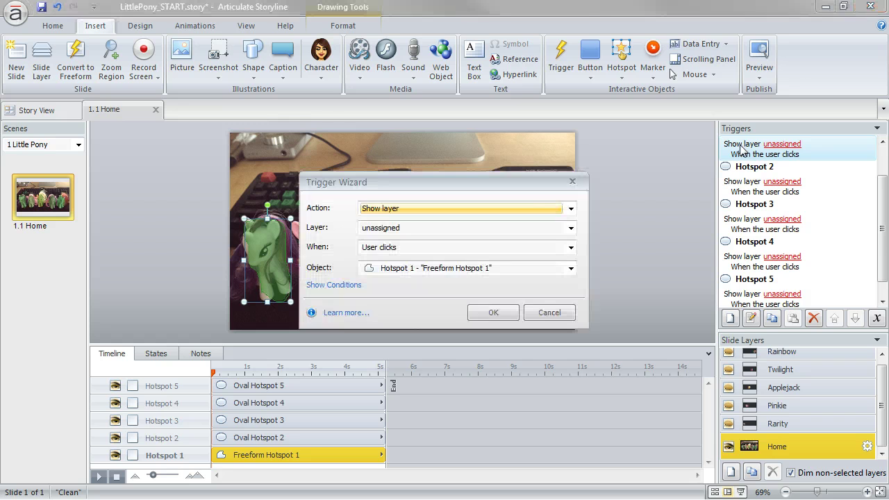
drag(514, 195, 625, 125)
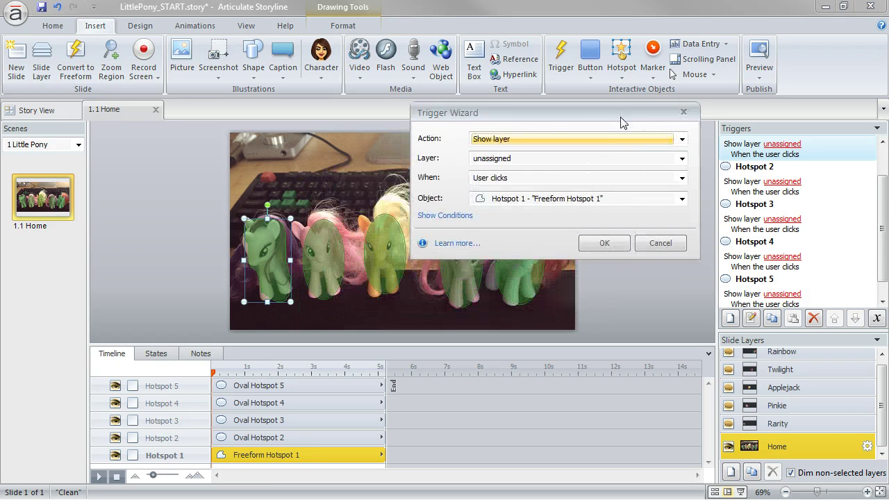
click(526, 160)
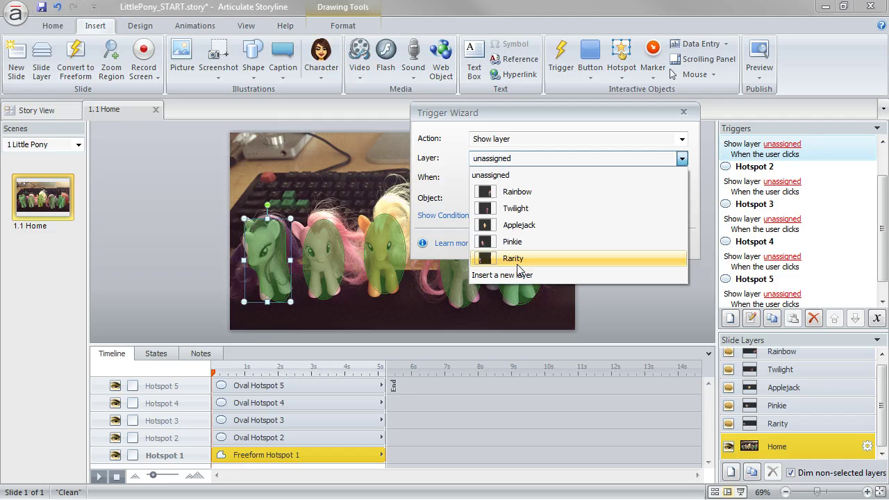
click(505, 264)
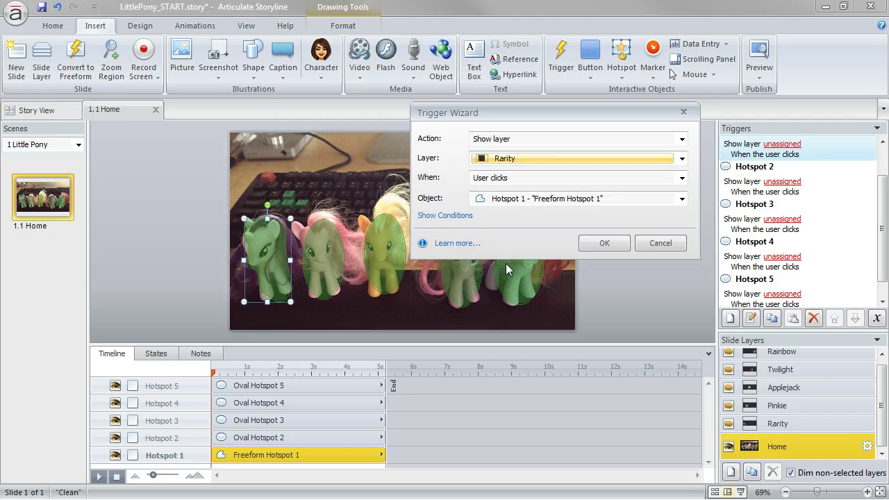
click(493, 179)
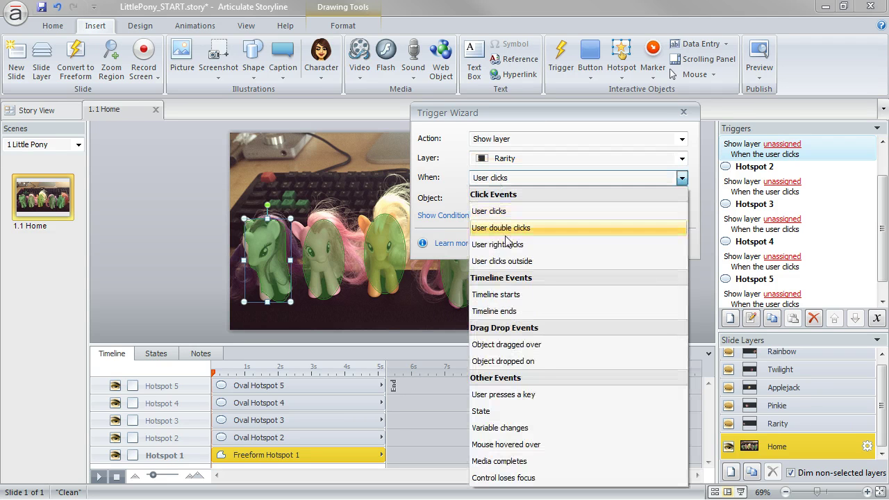
click(556, 445)
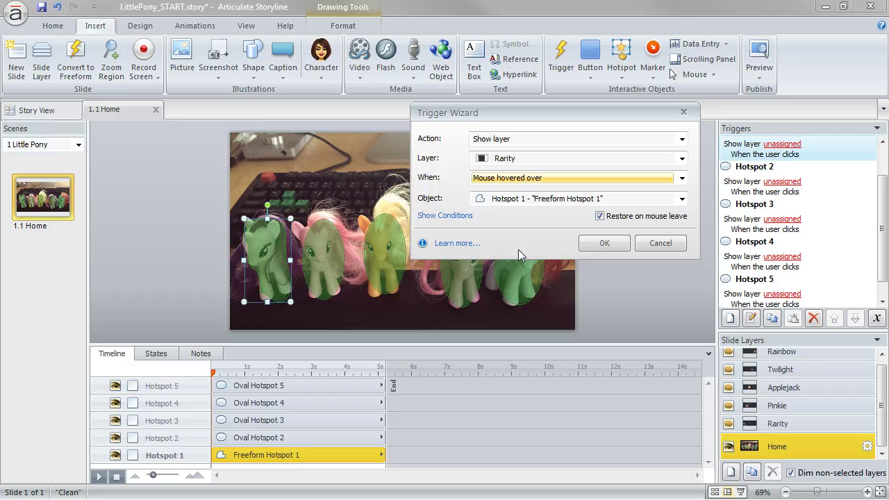
click(600, 244)
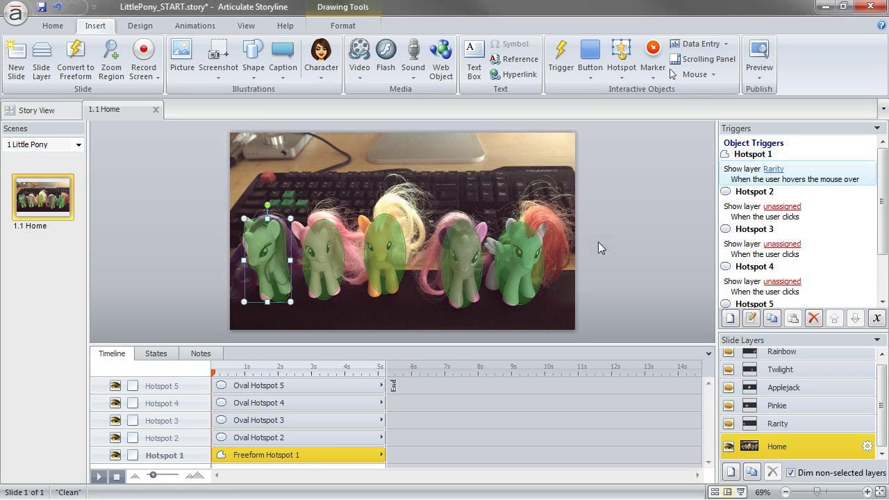
- Set the Hotspot 2 trigger to show the Pinkie layer on the Mouse hovered over event
double_click(756, 216)
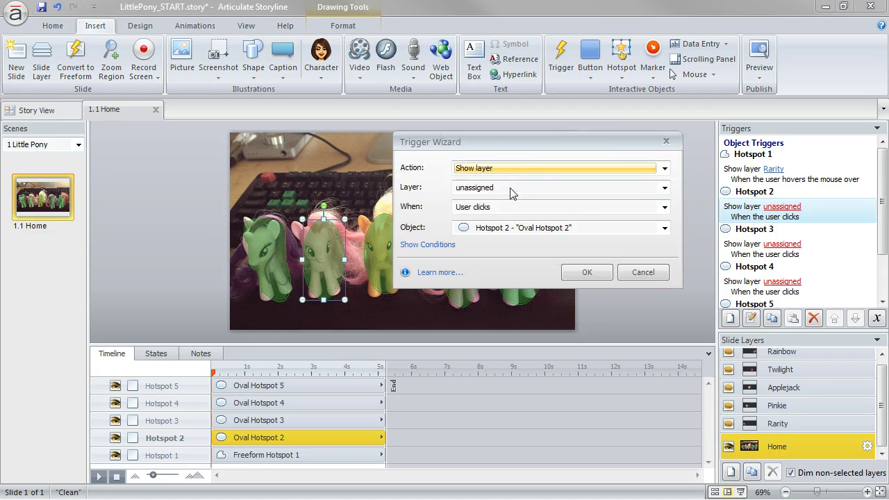
click(573, 169)
click(563, 250)
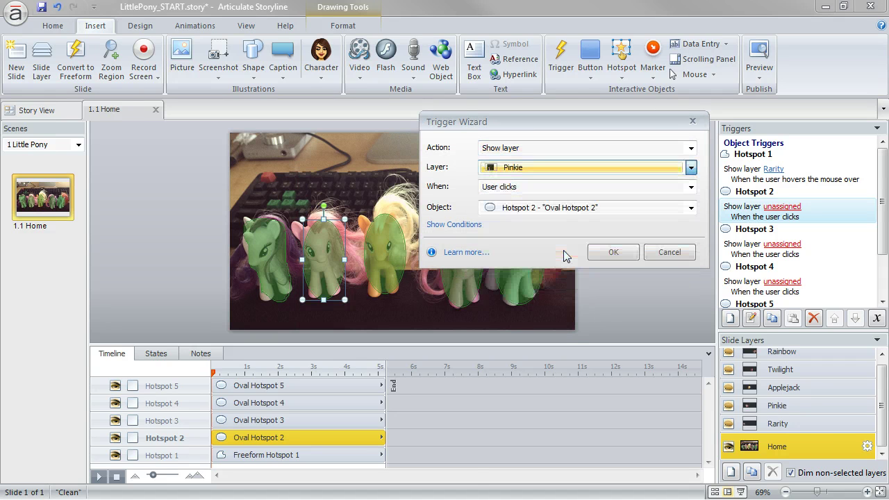
click(497, 186)
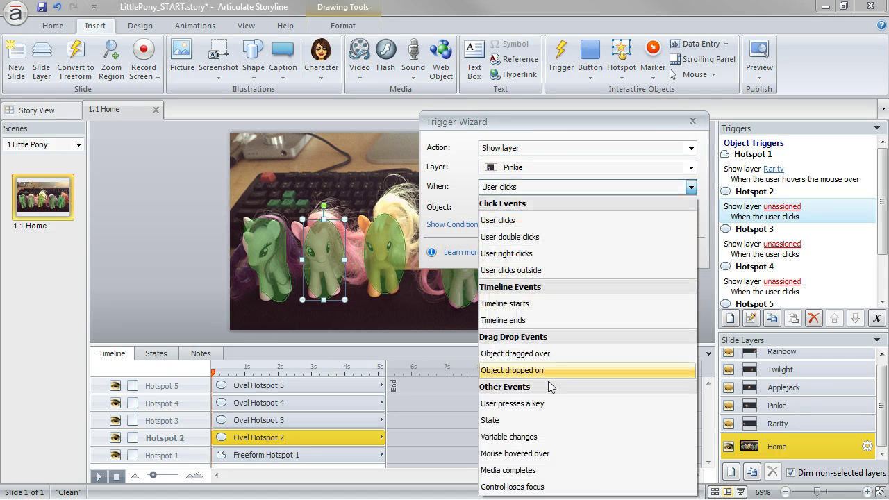
click(575, 454)
click(613, 251)
- Set the Hotspot 3 trigger to show the Applejack layer on the Mouse hovered over event
double_click(750, 250)
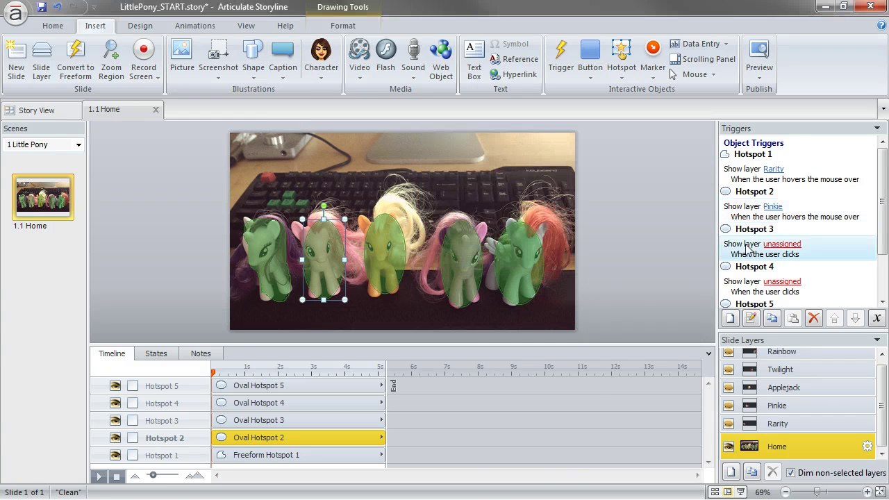
drag(452, 184, 613, 106)
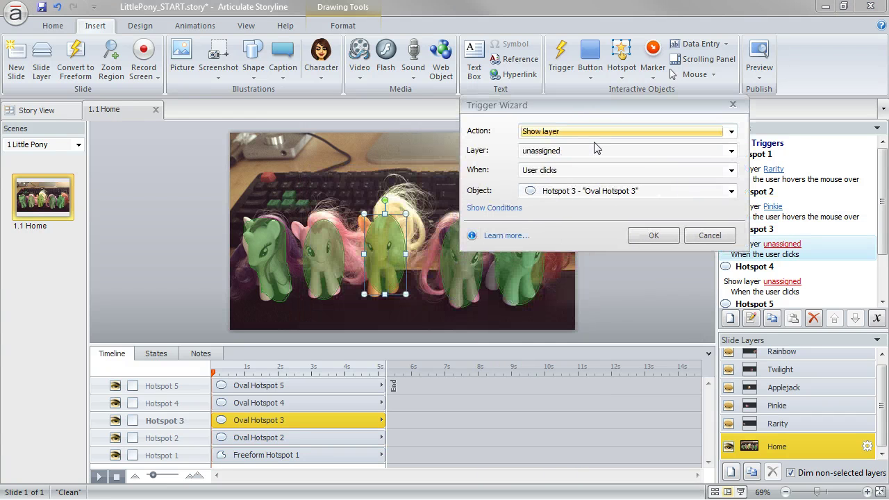
click(590, 151)
click(580, 213)
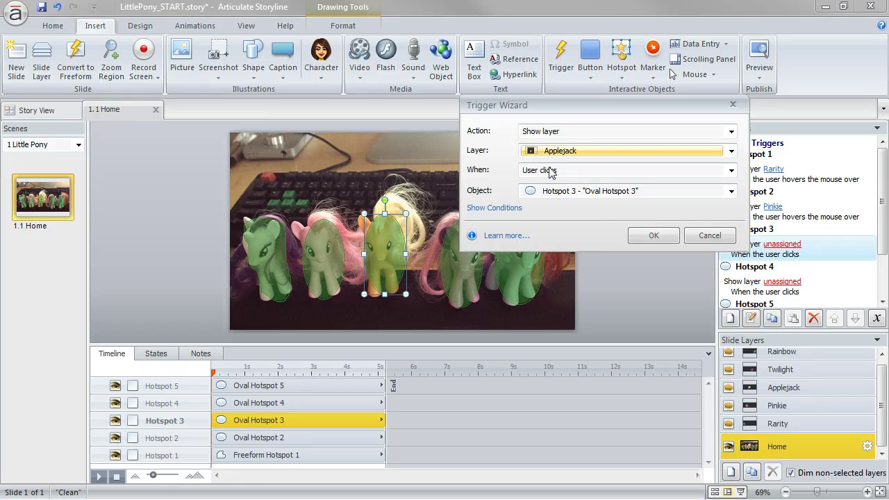
click(645, 170)
click(624, 437)
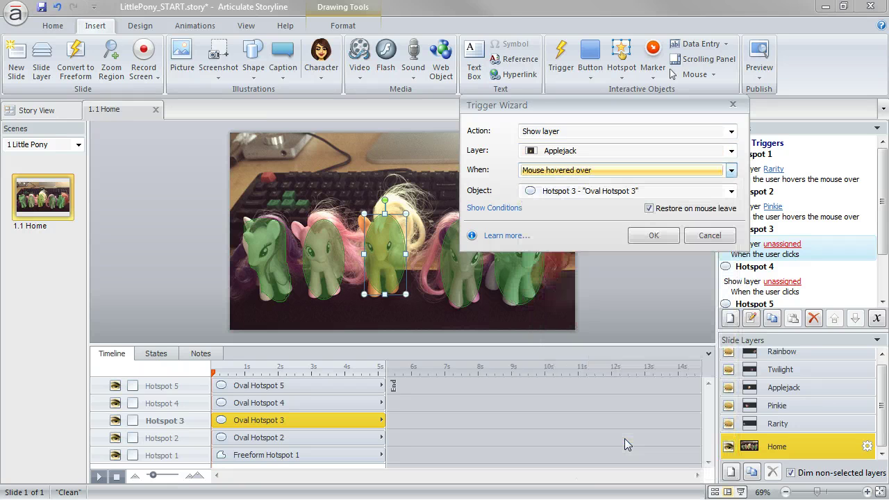
click(653, 237)
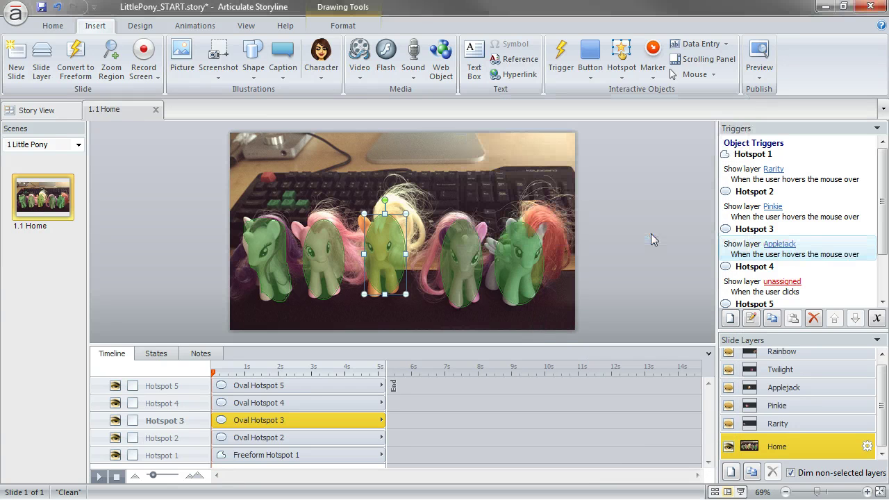
- Set the Hotspot 4 trigger to show the Twilight layer on the Mouse hovered over event
double_click(740, 284)
drag(393, 179, 542, 85)
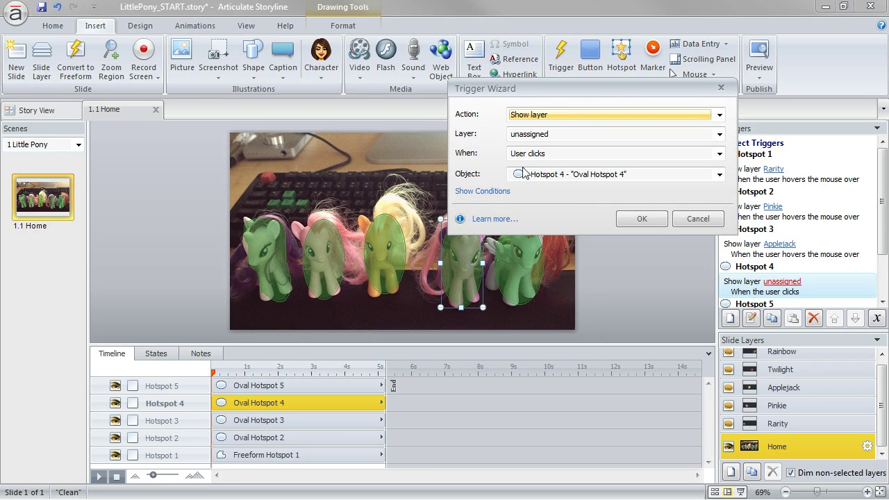
click(553, 135)
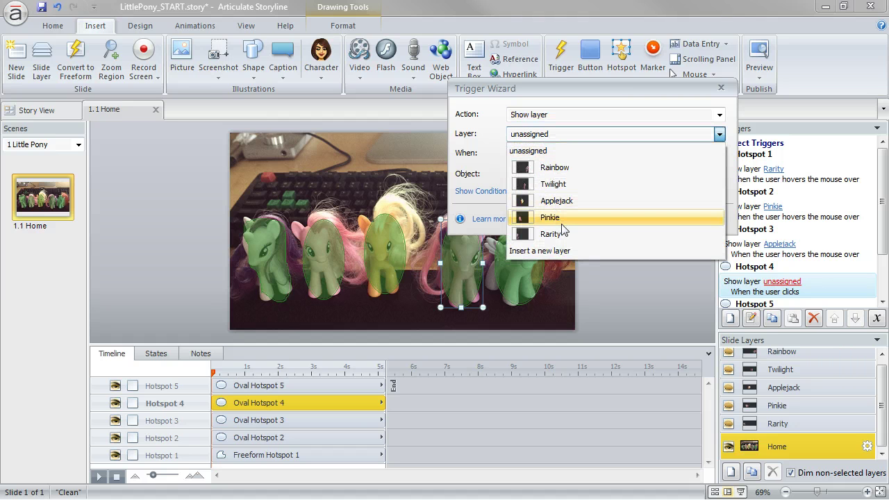
click(573, 183)
click(553, 153)
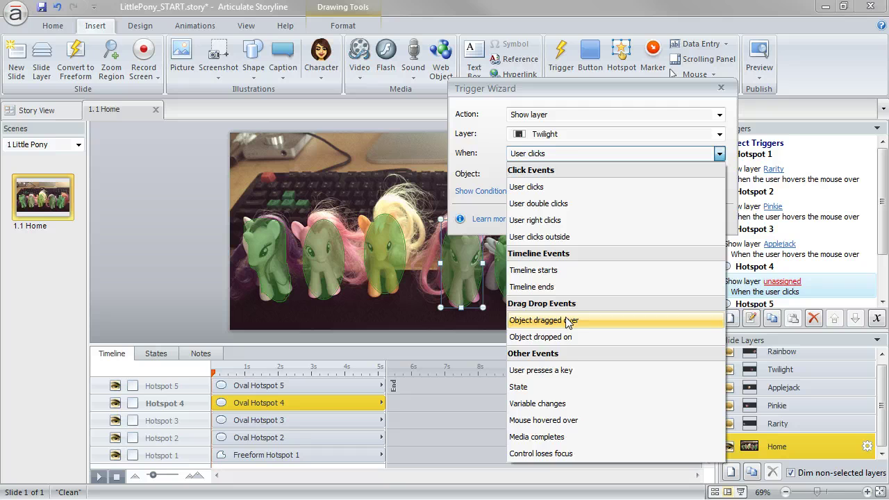
click(580, 420)
click(642, 219)
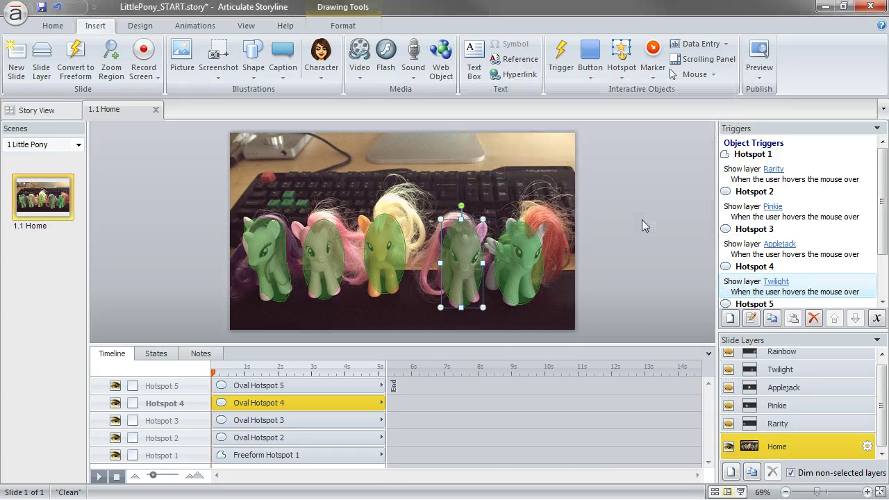
- Set the Hotspot 5 trigger to show the Rainbow layer on the Mouse hovered over event
scroll(868, 288, down, 2)
double_click(747, 279)
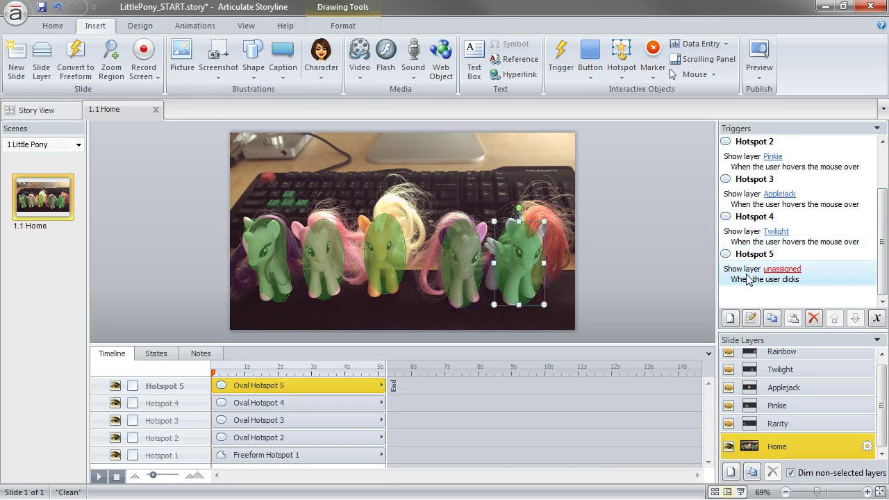
click(472, 228)
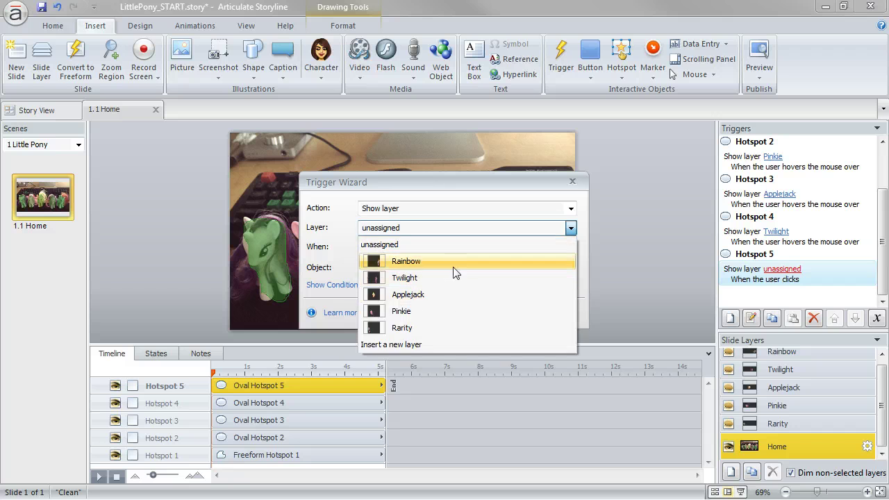
click(452, 263)
click(436, 248)
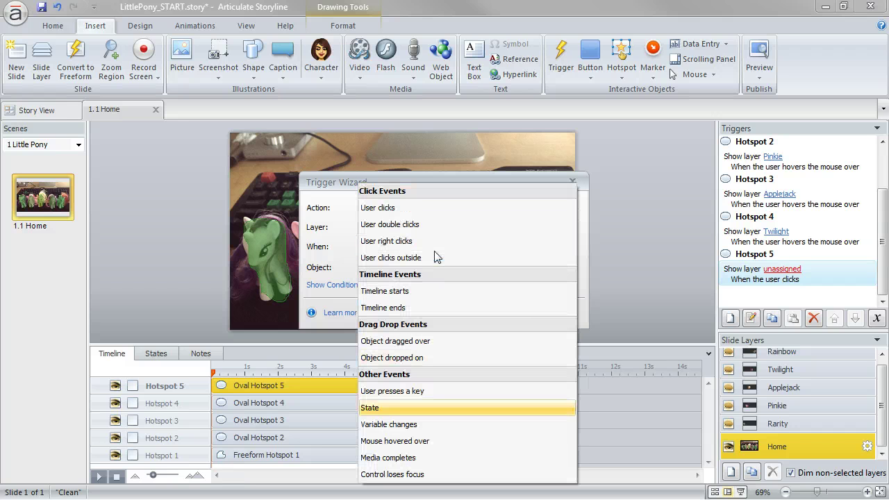
click(439, 439)
click(497, 314)
- Preview the slide to test the five hover hotspots, and return to editing
click(643, 321)
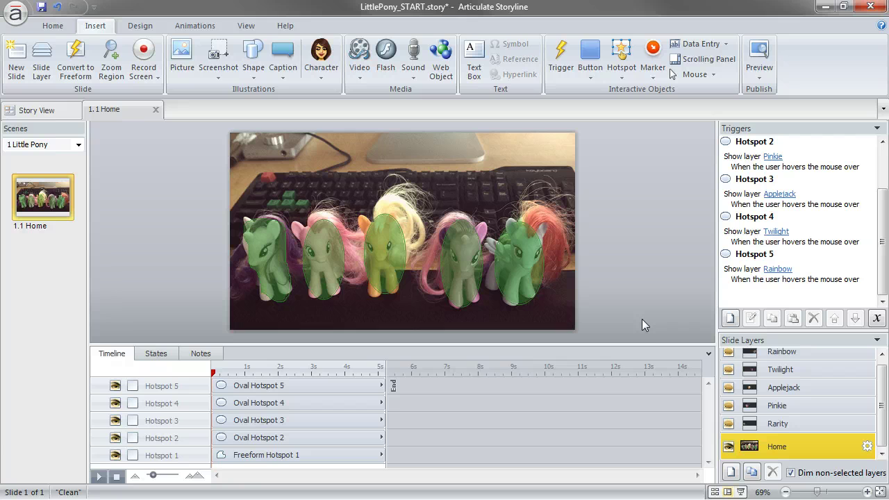
click(761, 57)
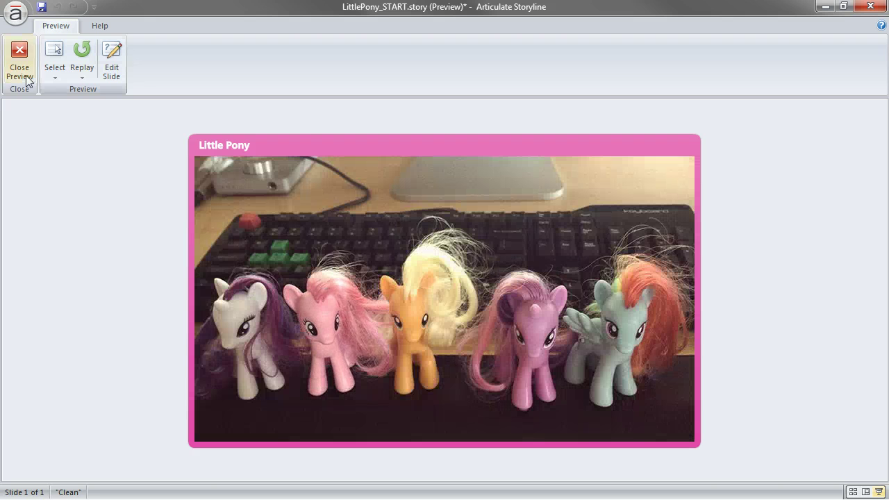
click(20, 63)
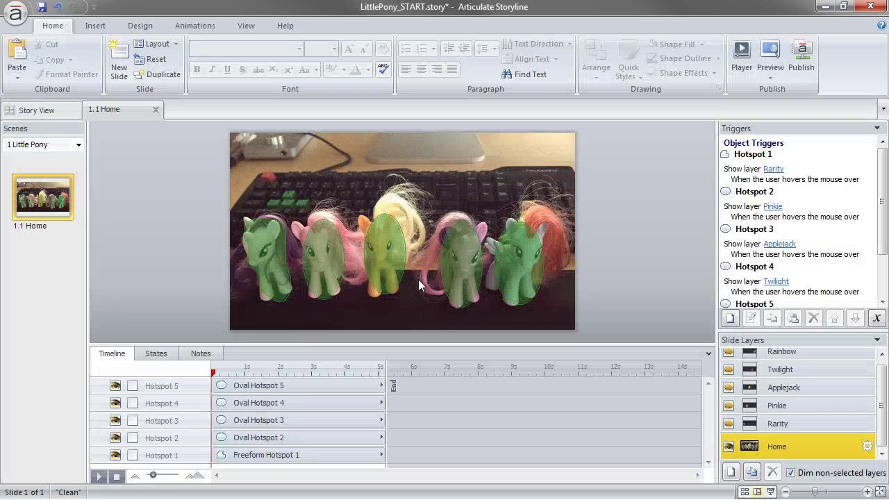
- Give the Rarity layer a Fade Smoothly transition at Medium speed
click(782, 425)
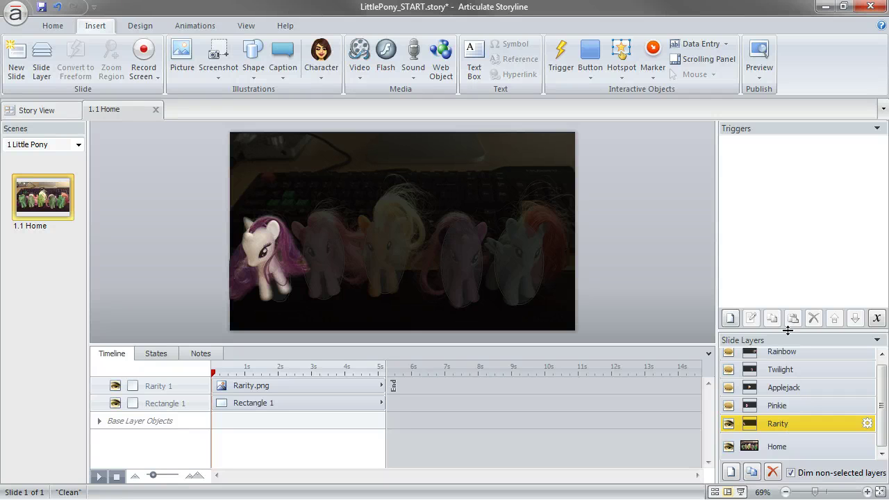
drag(788, 332, 792, 306)
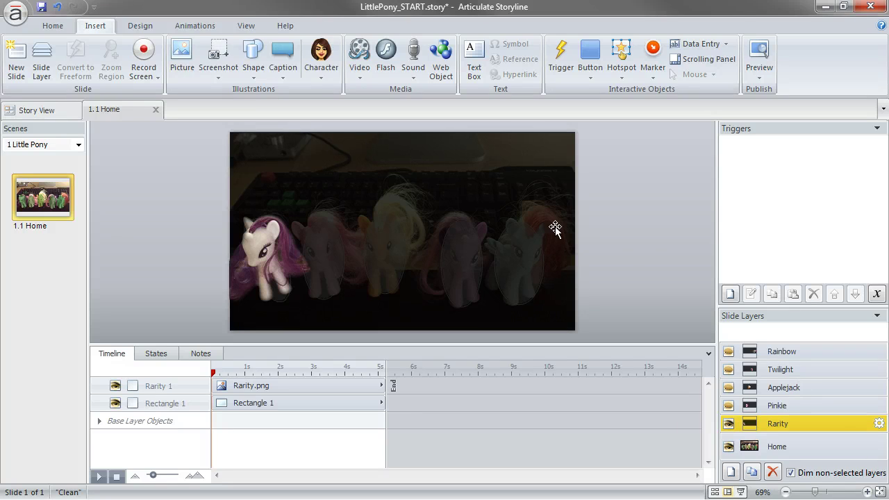
click(195, 25)
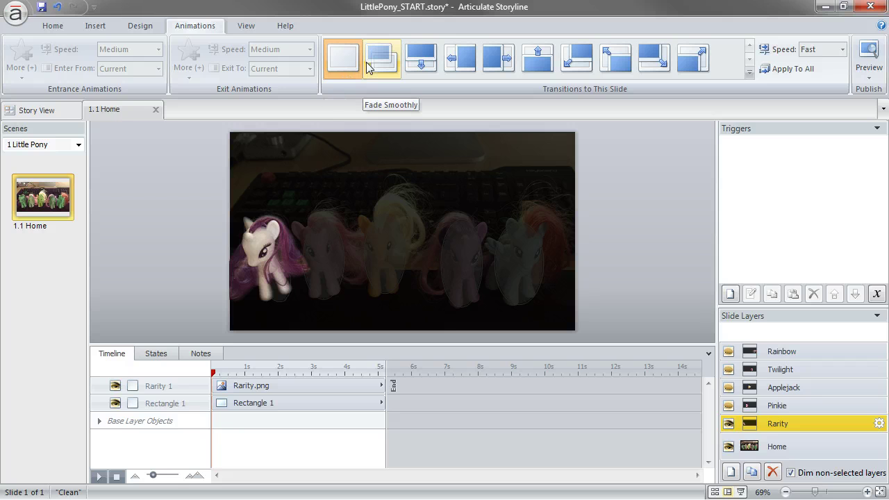
click(368, 66)
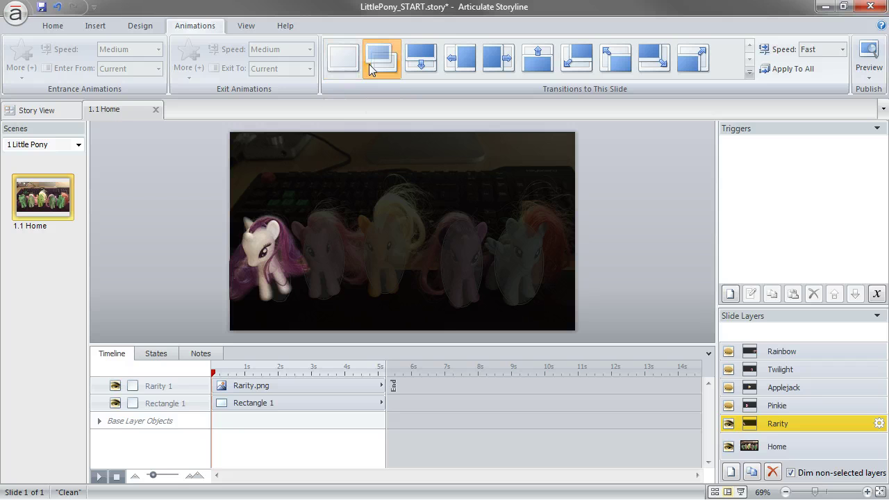
click(842, 50)
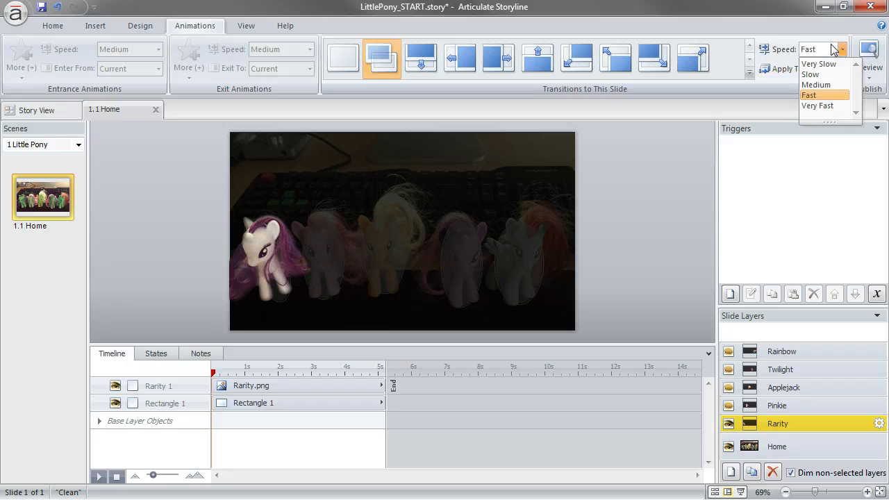
click(819, 85)
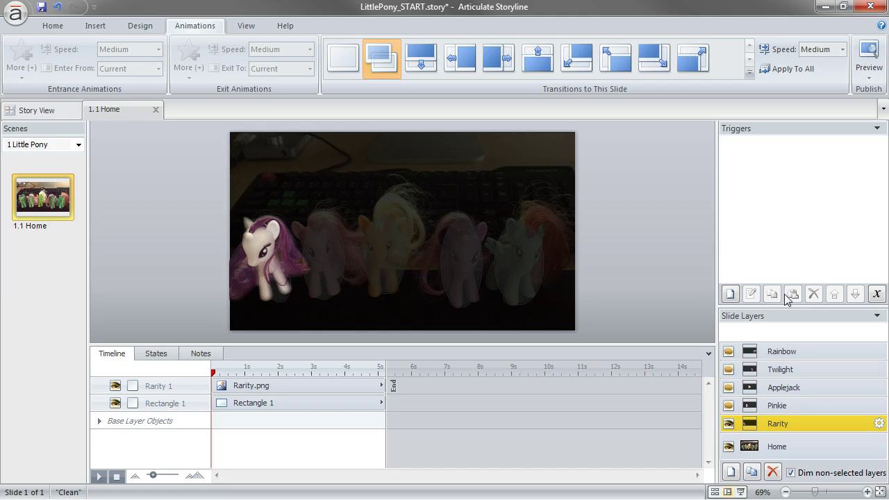
- Apply the Rarity layer's transition to all layers and check it on the Applejack, Twilight and Rainbow layers
click(772, 69)
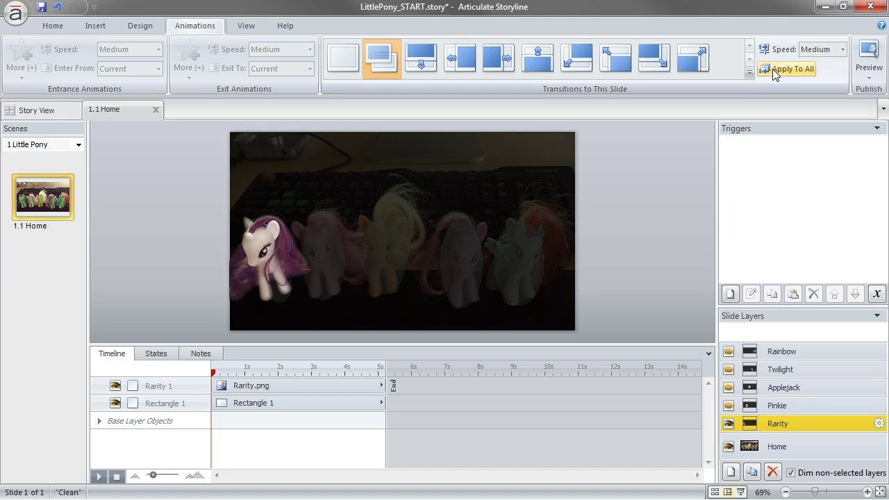
click(816, 387)
click(805, 369)
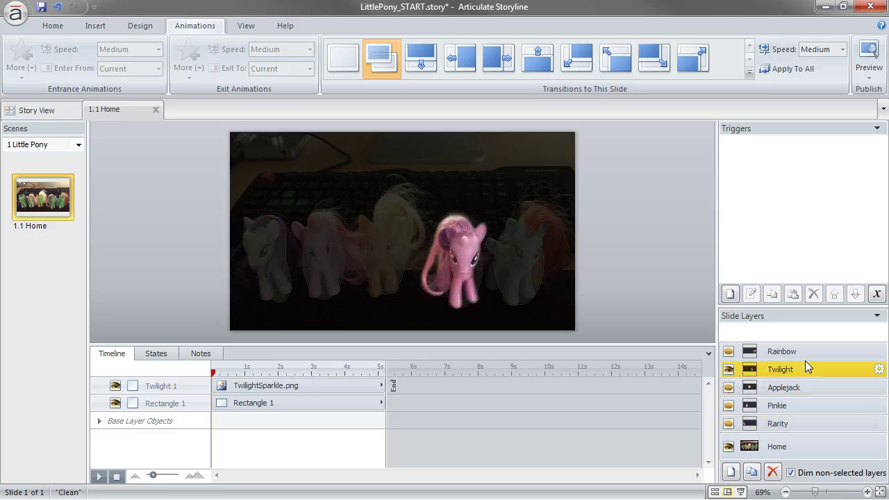
click(805, 351)
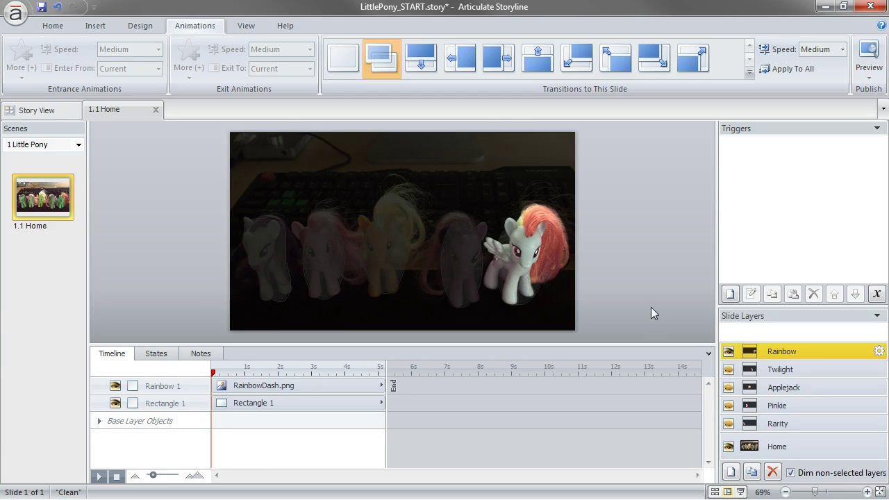
- Preview the slide again to test the layer fade transitions, and close the preview
key(F12)
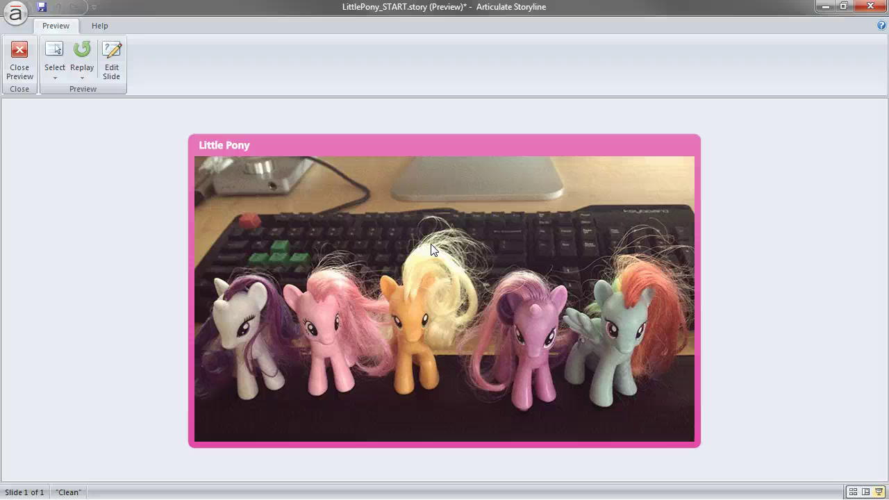
click(20, 53)
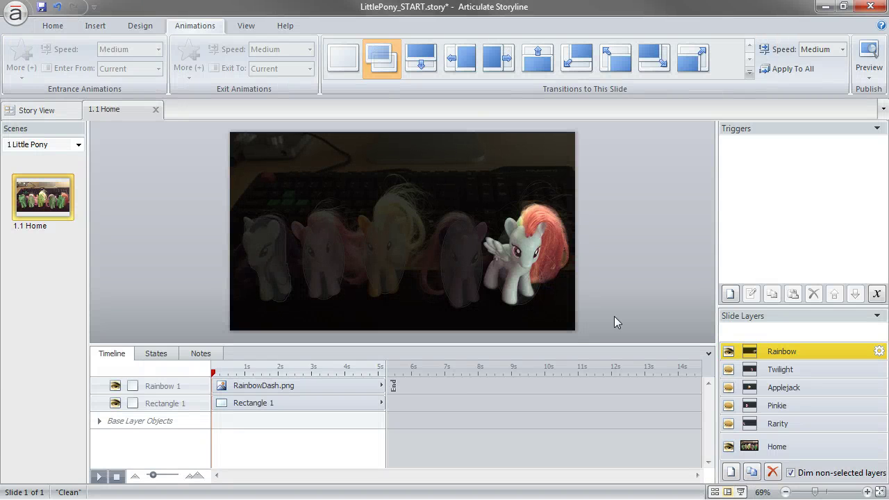